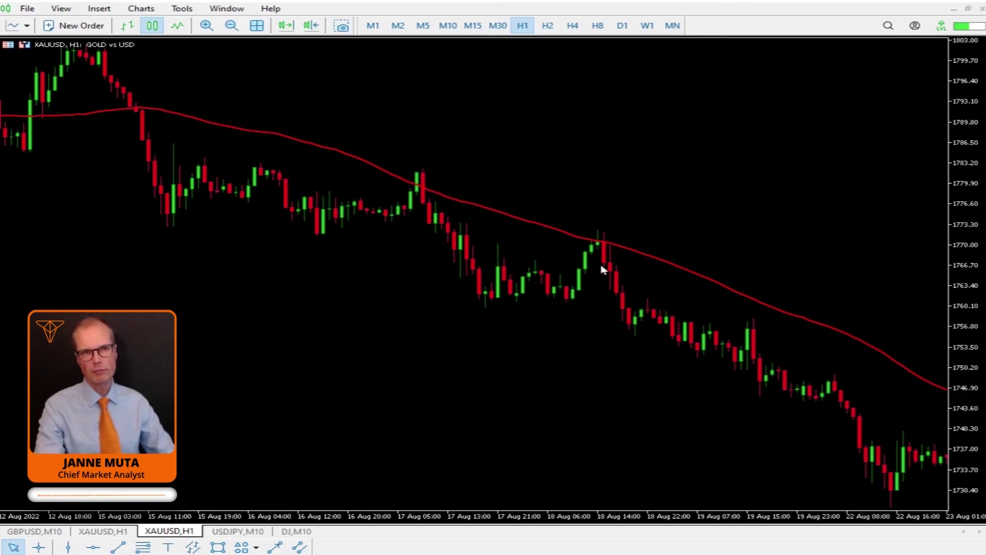
# Scroll the XAUUSD H1 chart to the latest bars through 25 Aug and zoom in
pyautogui.scroll(-10, 700, 201)
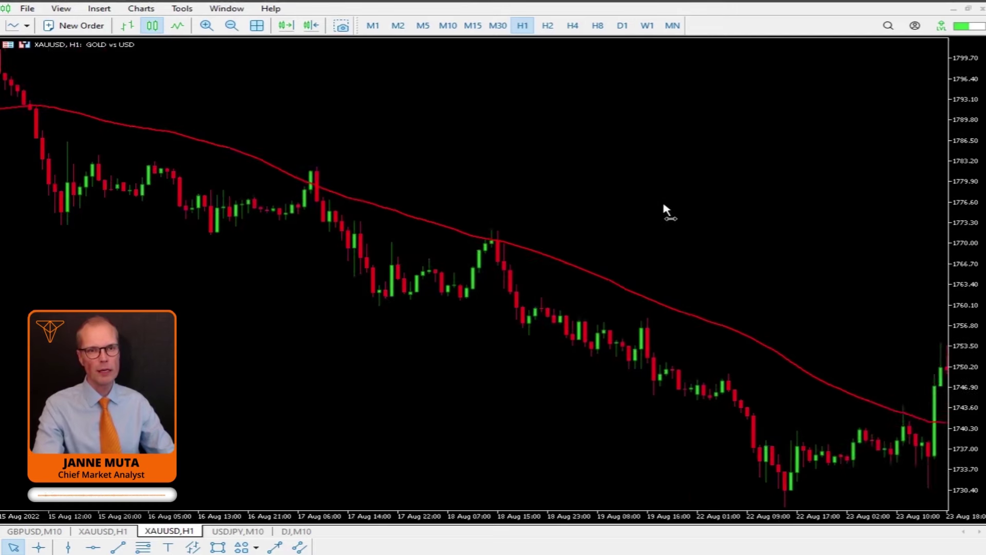
pyautogui.scroll(3, 810, 375)
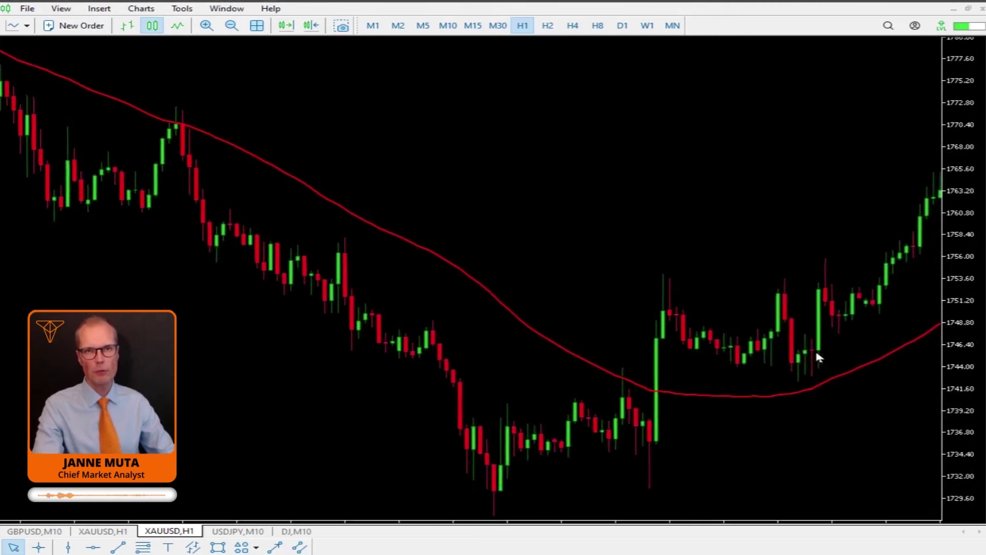
pyautogui.scroll(1, 777, 307)
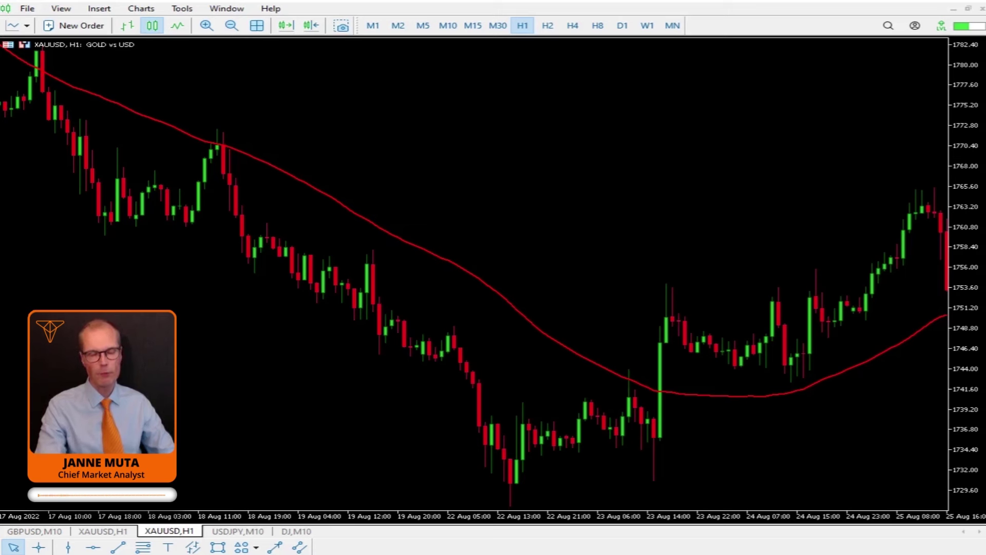
# Place a horizontal support line at 1743.98 and draw a red arrow pointing down at it
pyautogui.click(93, 547)
pyautogui.click(591, 339)
pyautogui.moveTo(591, 339); pyautogui.dragTo(631, 375)
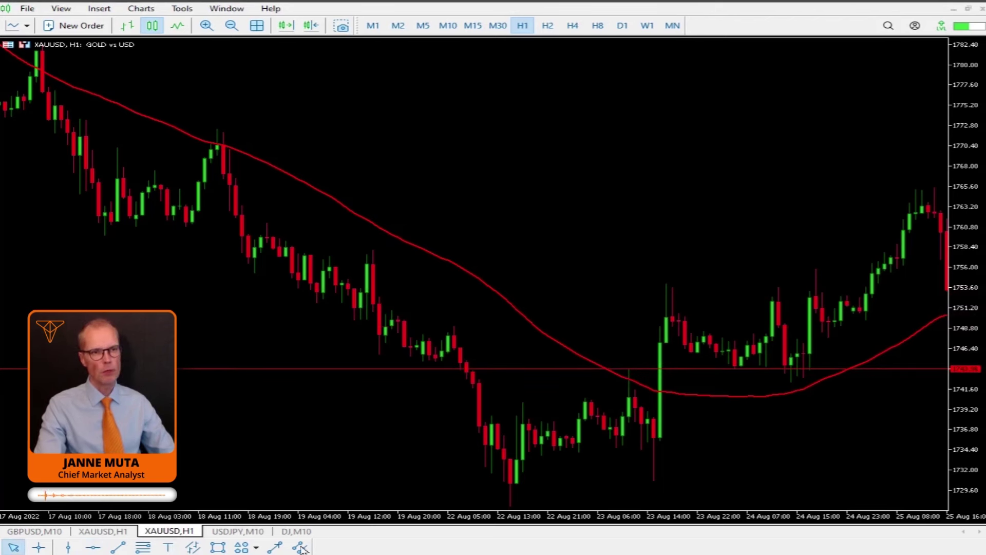
pyautogui.click(274, 547)
pyautogui.moveTo(566, 265); pyautogui.dragTo(622, 355)
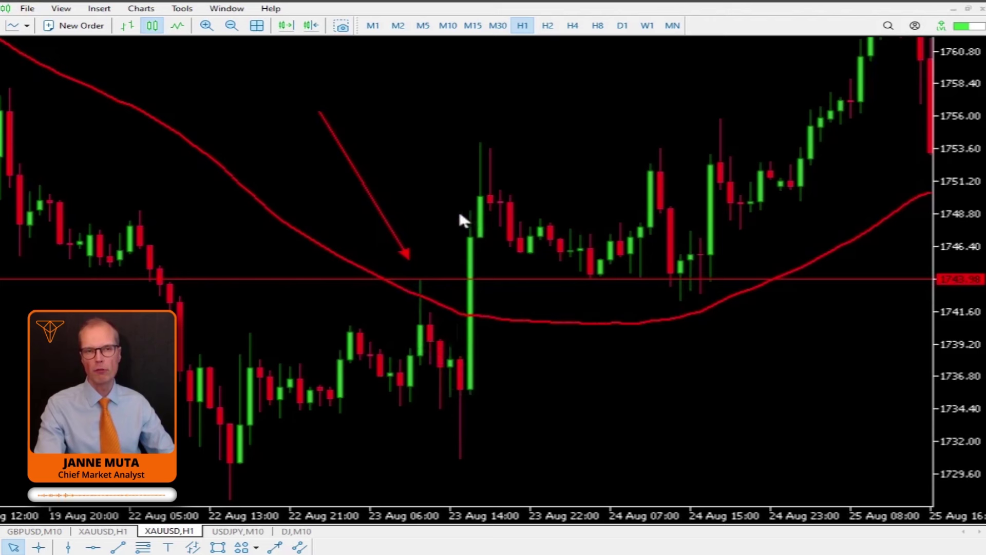
# Draw a red upward arrow under the support line and copy it beneath the next touching candle
pyautogui.click(280, 545)
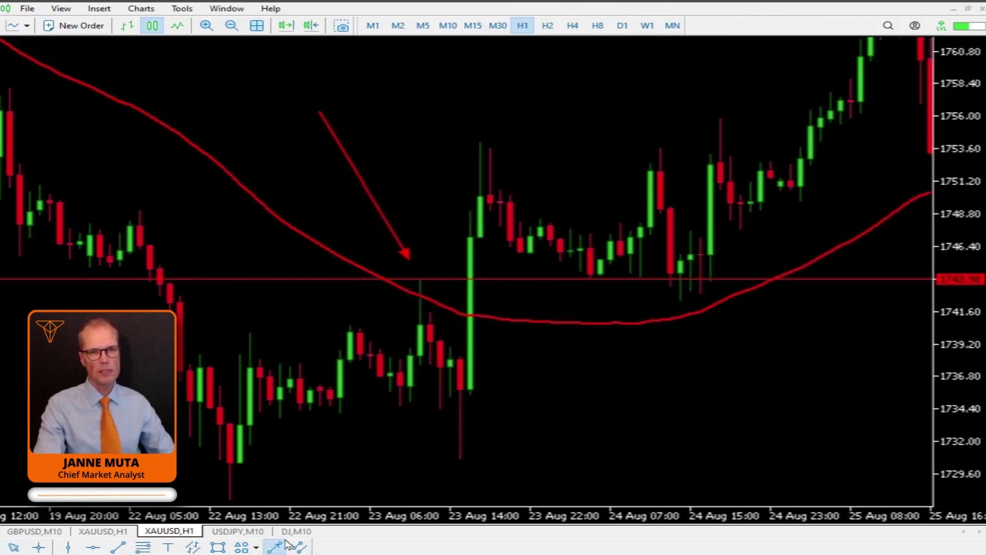
pyautogui.moveTo(611, 427); pyautogui.dragTo(599, 303)
pyautogui.doubleClick(606, 365)
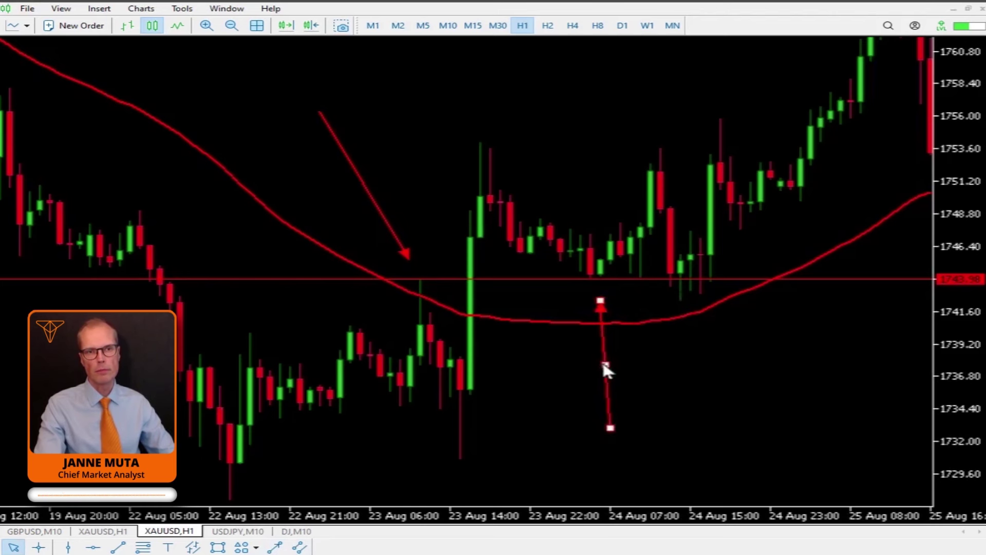
pyautogui.moveTo(599, 366); pyautogui.dragTo(700, 371)
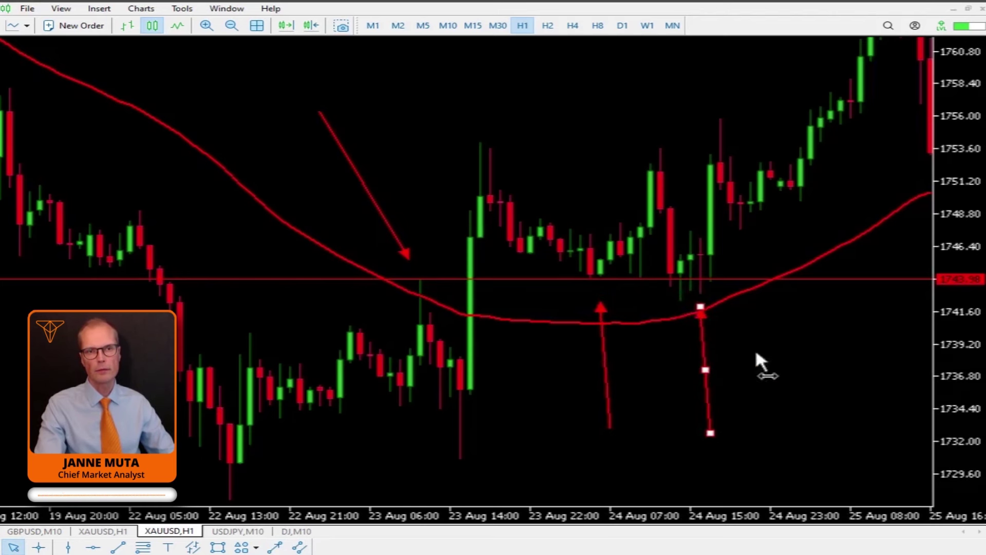
pyautogui.click(714, 380)
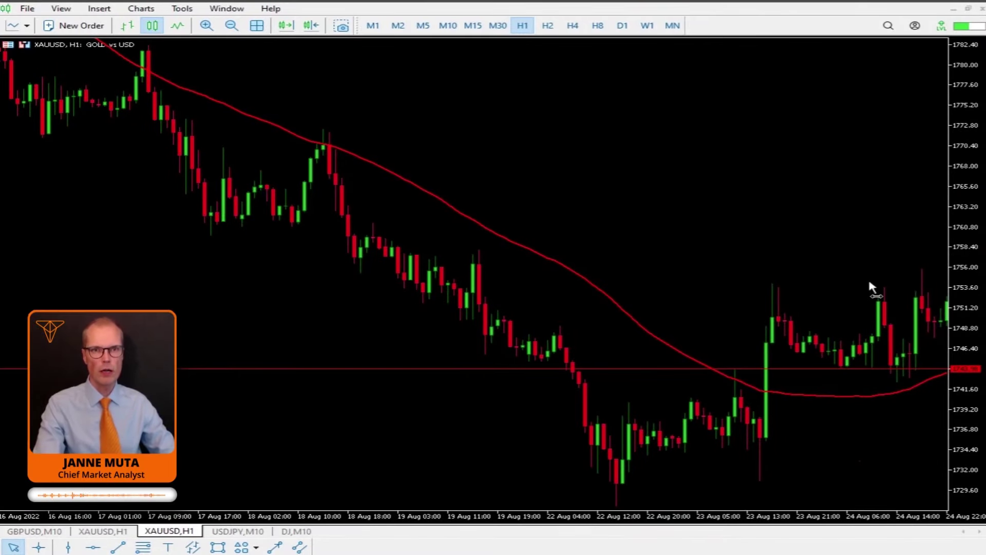
# Add a horizontal resistance line at the 1753.95 Gold high
pyautogui.scroll(-5, 868, 288)
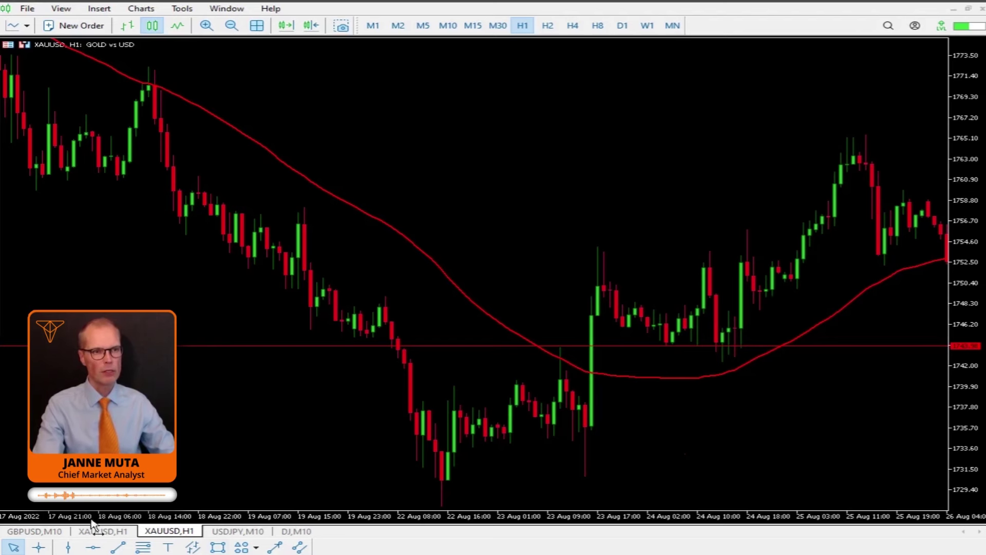
pyautogui.click(92, 547)
pyautogui.click(632, 235)
pyautogui.scroll(3, 595, 247)
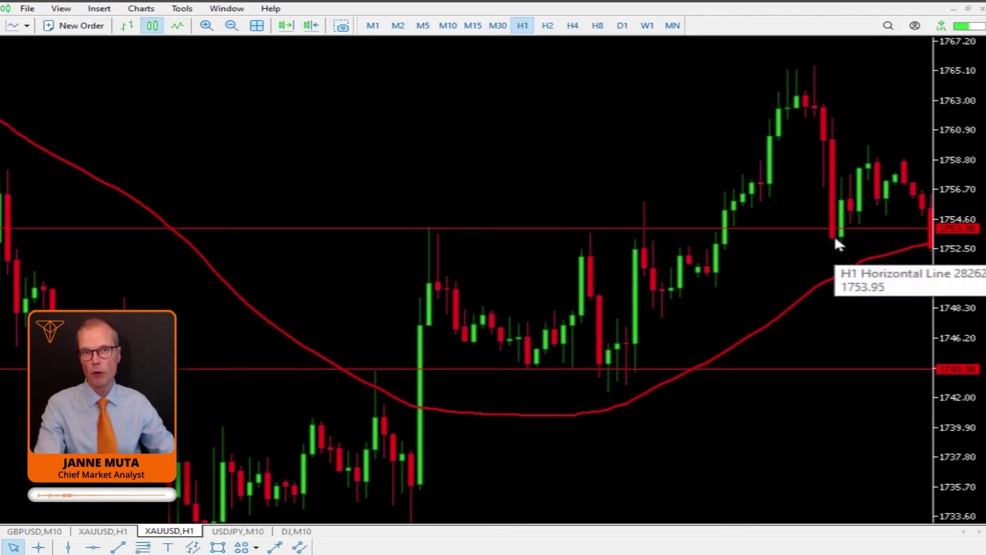
# Scroll the Gold chart to frame the two horizontal levels
pyautogui.scroll(-4, 821, 301)
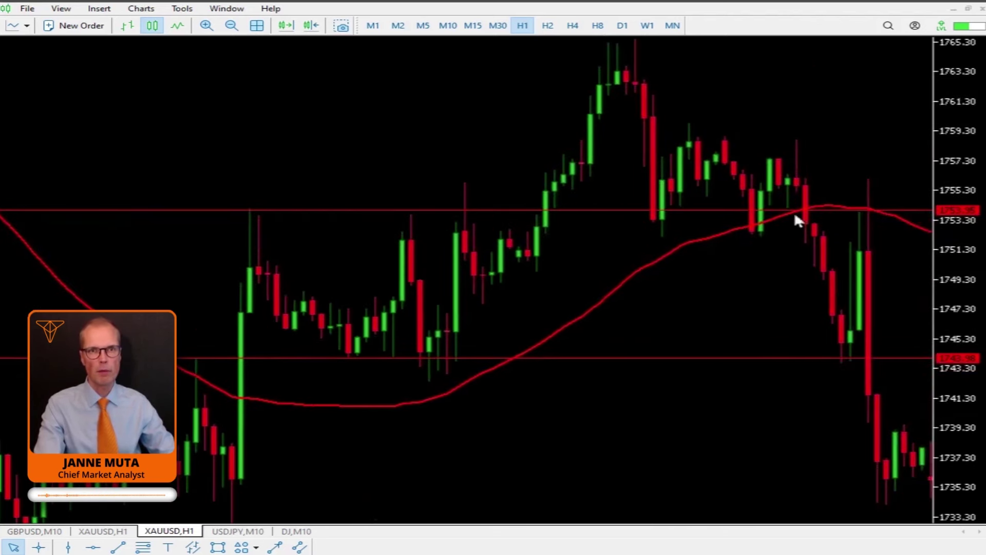
pyautogui.scroll(-2, 850, 131)
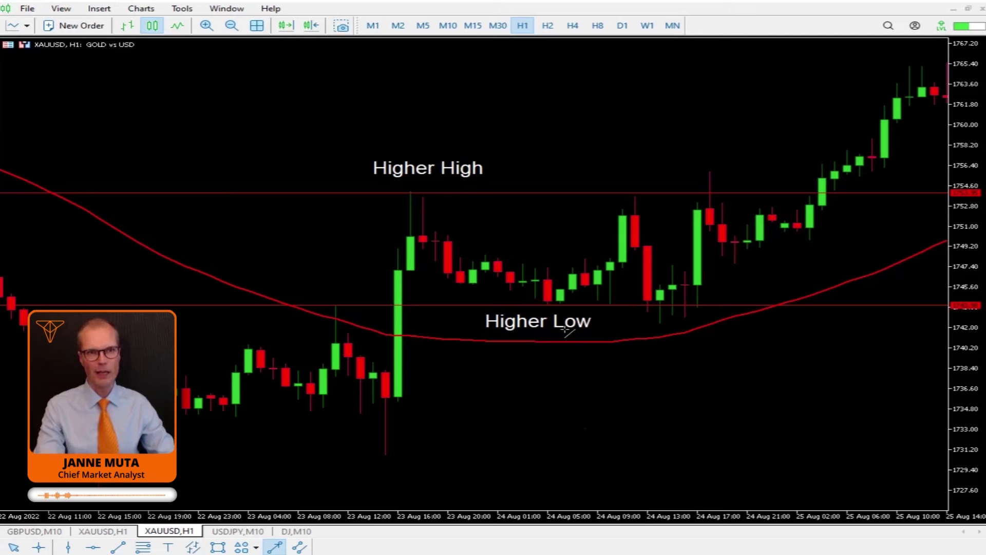
# Draw two red arrows pointing up at the Higher Low candles on the lower line
pyautogui.moveTo(727, 407); pyautogui.dragTo(670, 336)
pyautogui.moveTo(466, 362); pyautogui.dragTo(466, 362)
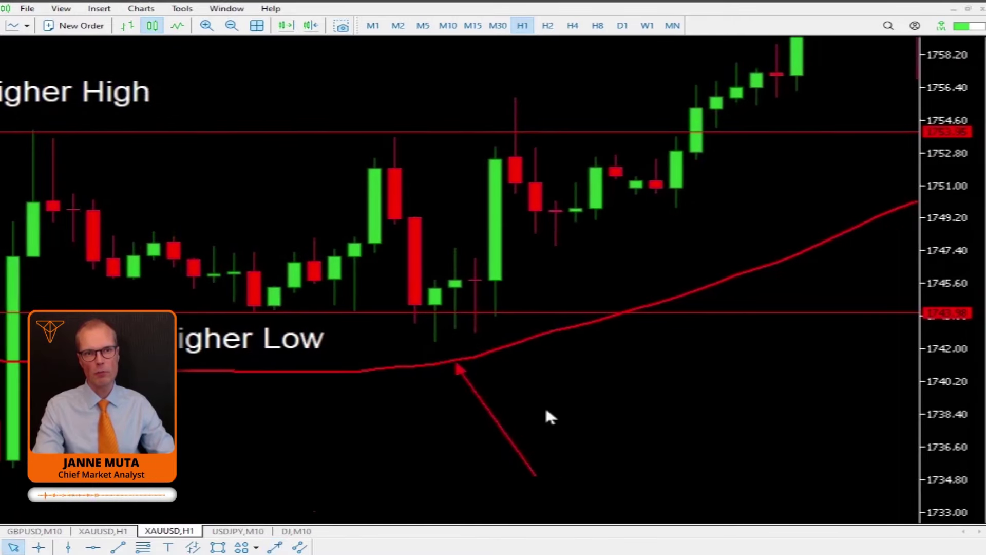
pyautogui.click(275, 547)
pyautogui.moveTo(592, 464); pyautogui.dragTo(500, 333)
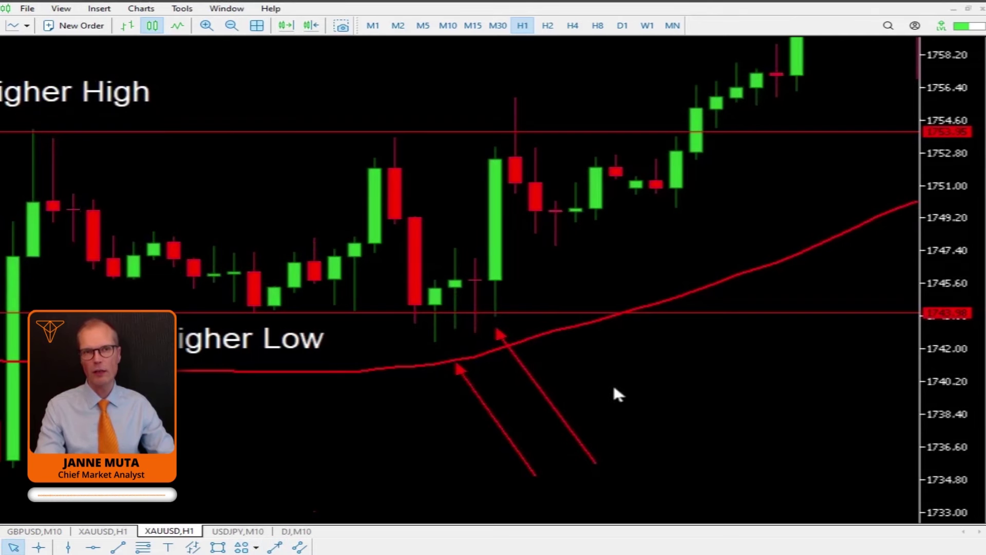
# Scroll the XAUUSD H1 chart forward to show candles through 26 Aug
pyautogui.scroll(5, 617, 382)
pyautogui.scroll(-4, 704, 388)
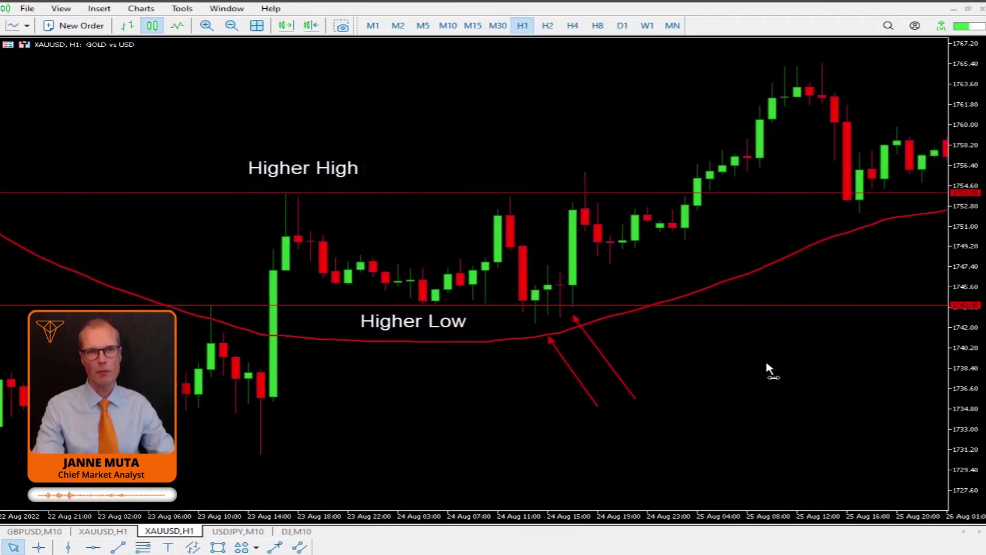
pyautogui.scroll(-1, 769, 370)
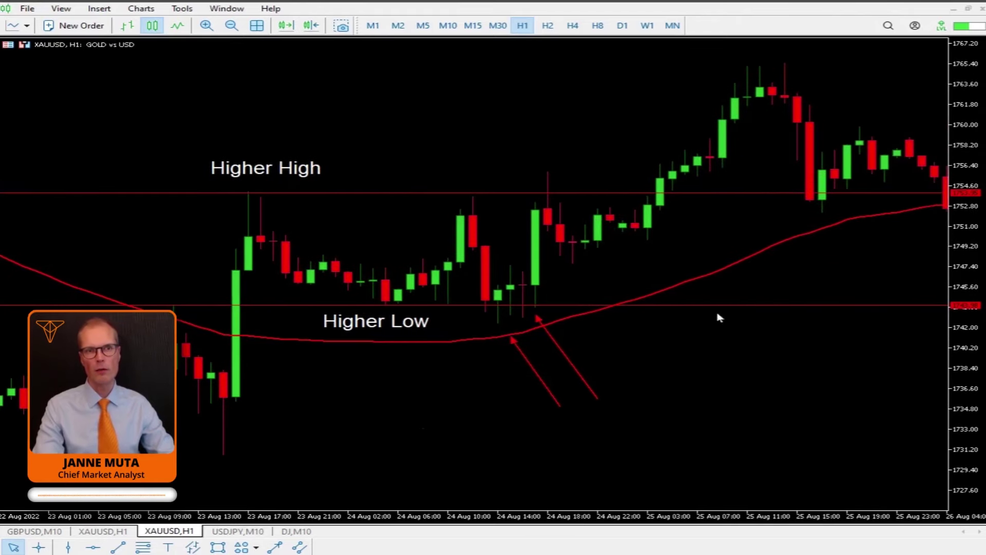
pyautogui.scroll(-4, 869, 265)
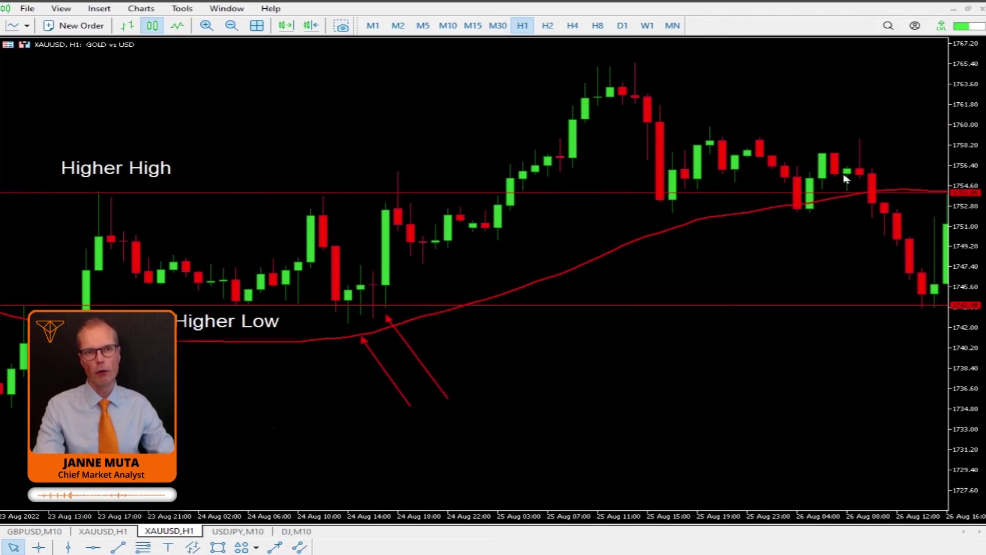
pyautogui.scroll(-2, 855, 231)
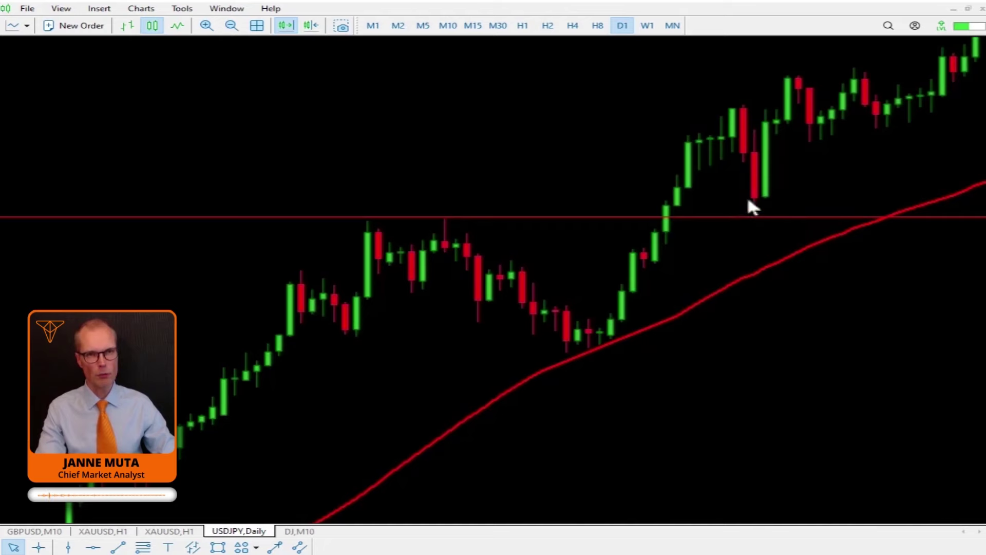
# Measure the USDJPY daily rise from the 131.510 low: about +5.51% over 20 bars
pyautogui.moveTo(746, 183); pyautogui.dragTo(652, 185)
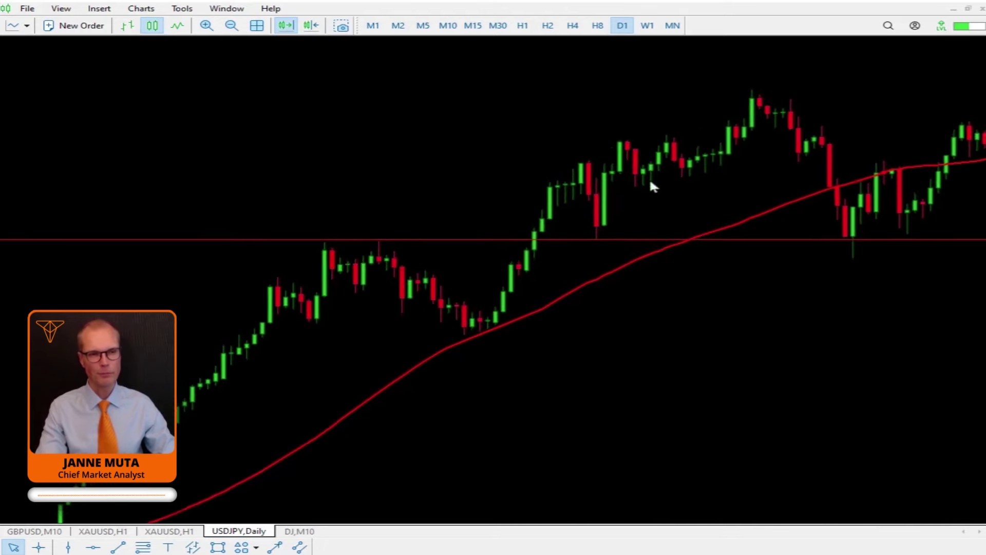
pyautogui.press('-')
pyautogui.click(39, 547)
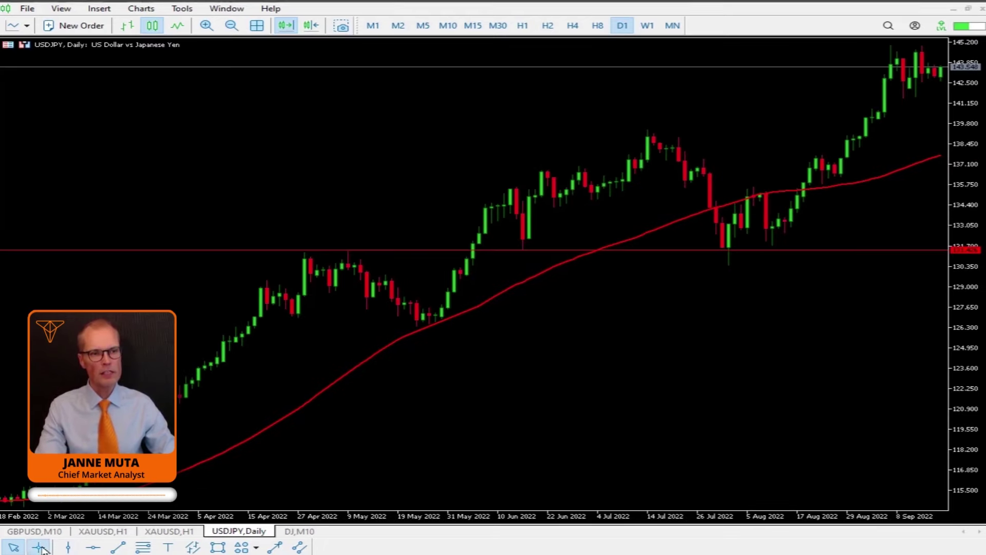
pyautogui.press('+')
pyautogui.press('+')
pyautogui.moveTo(240, 252); pyautogui.dragTo(275, 127)
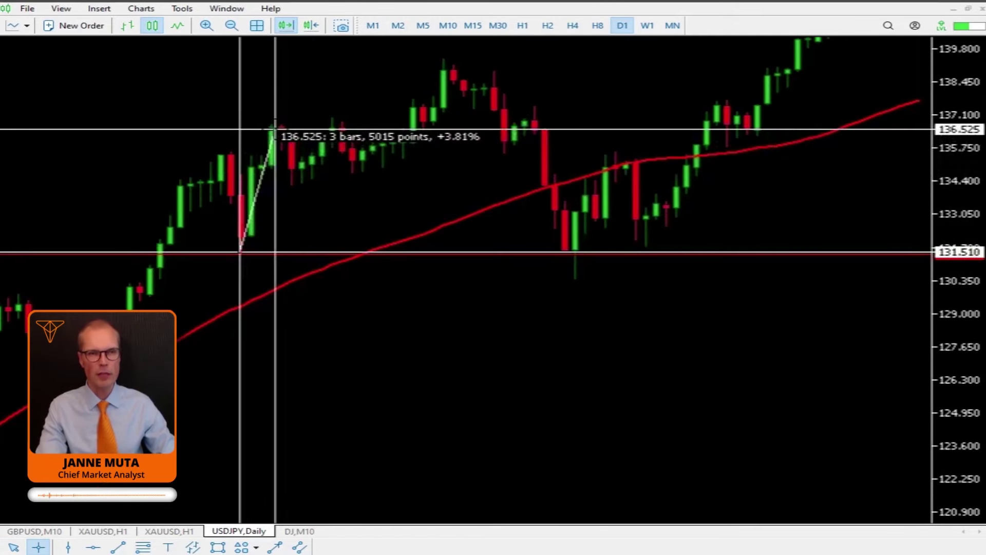
pyautogui.moveTo(275, 129); pyautogui.dragTo(445, 74)
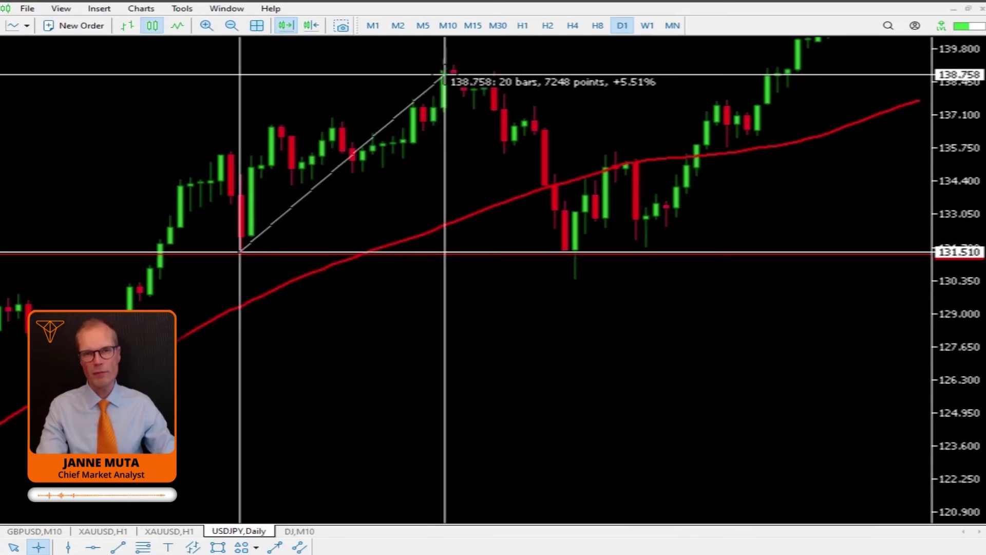
pyautogui.click(445, 74)
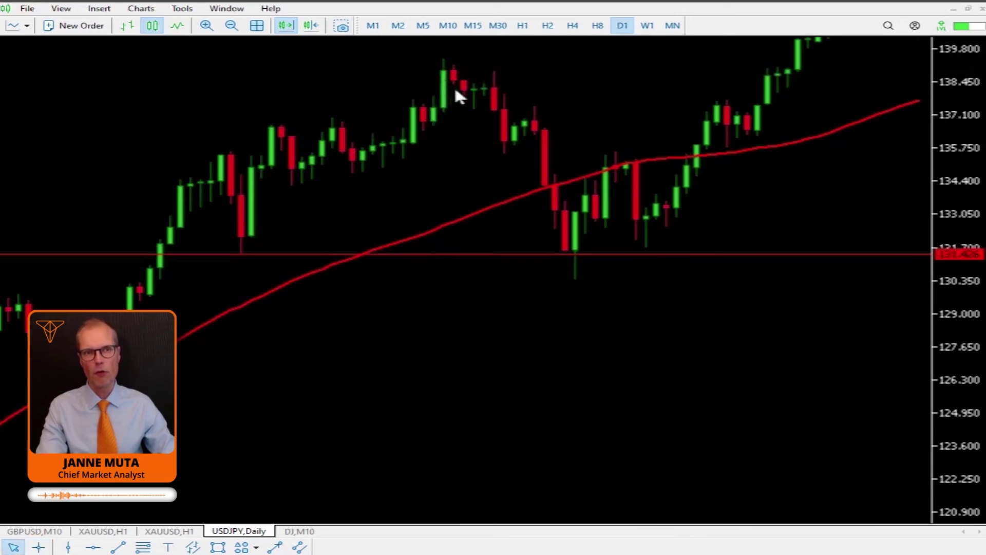